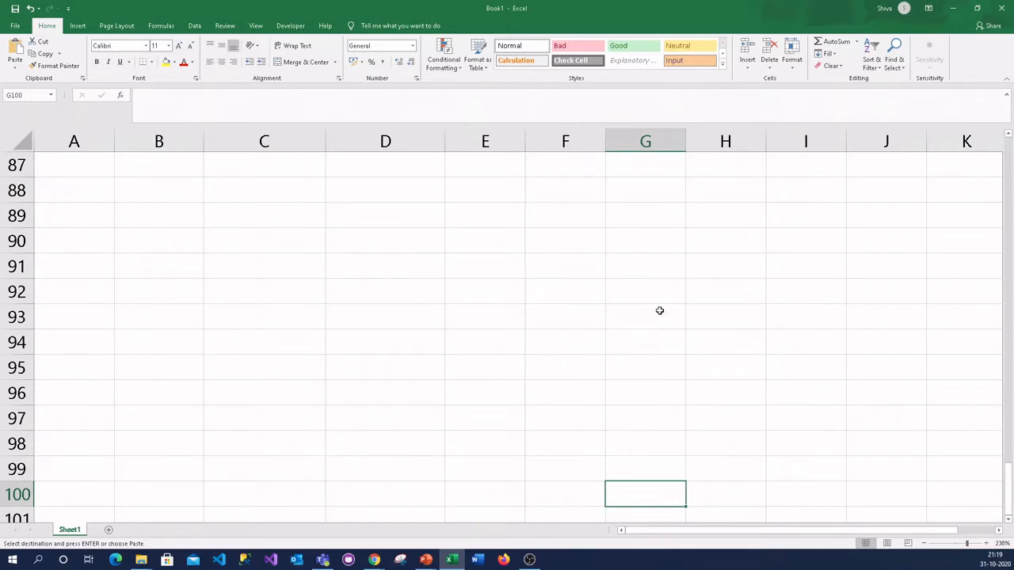
left_click(32, 94)
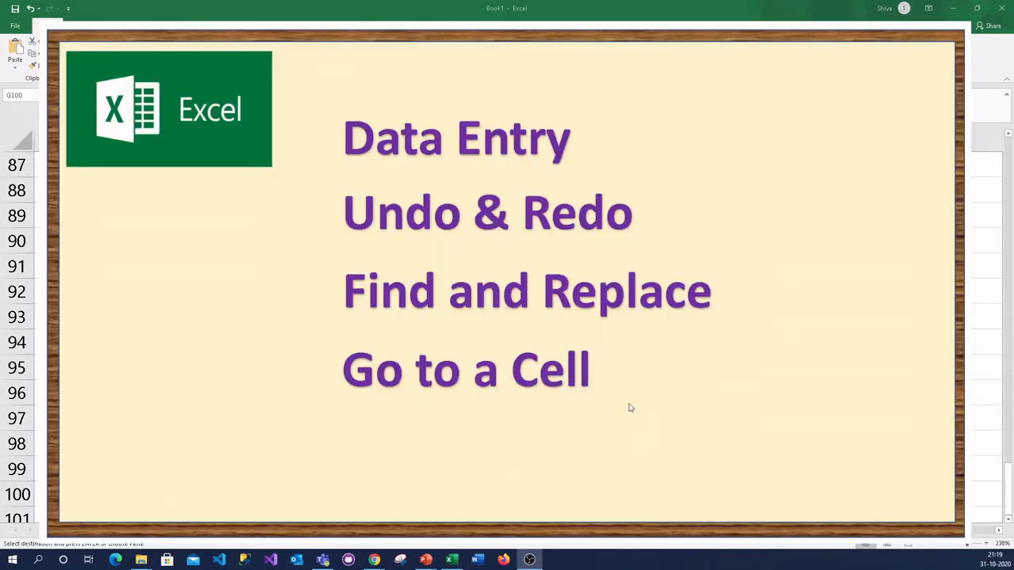
left_click(631, 408)
left_click(630, 408)
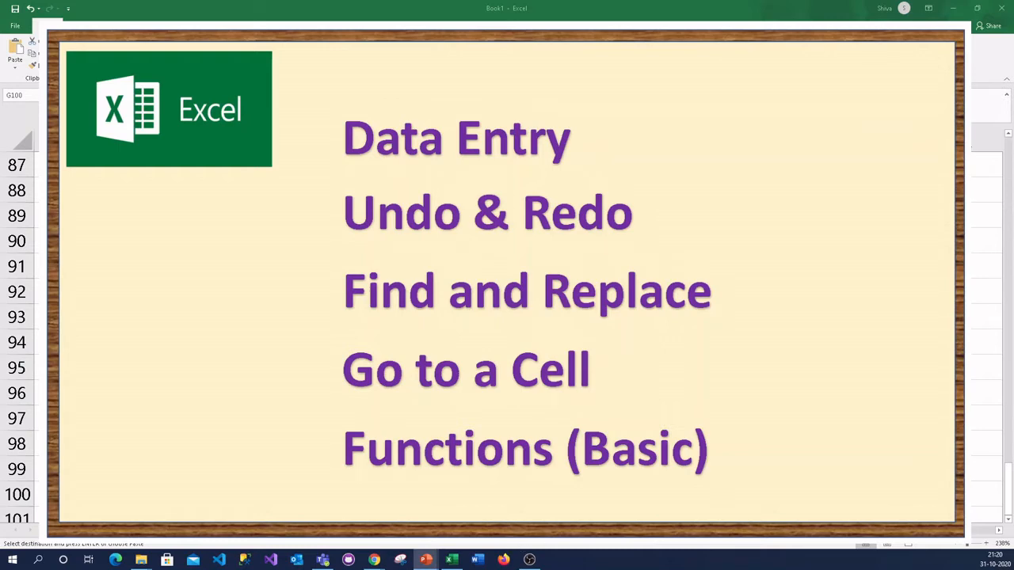
Add the header Marks in F2 beside Subject and enter 95 below it in F3.
key("ctrl+Home")
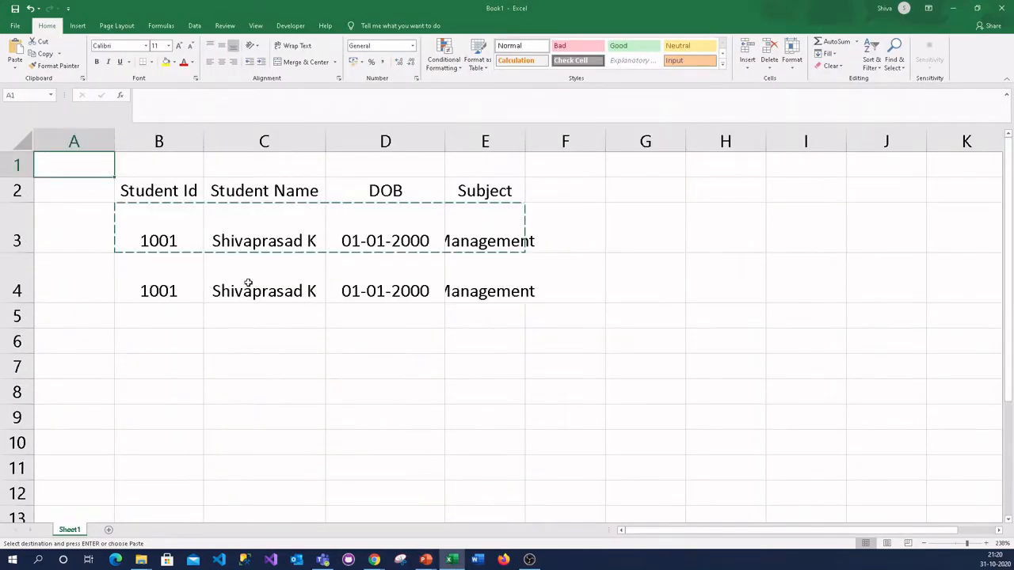
left_click(558, 214)
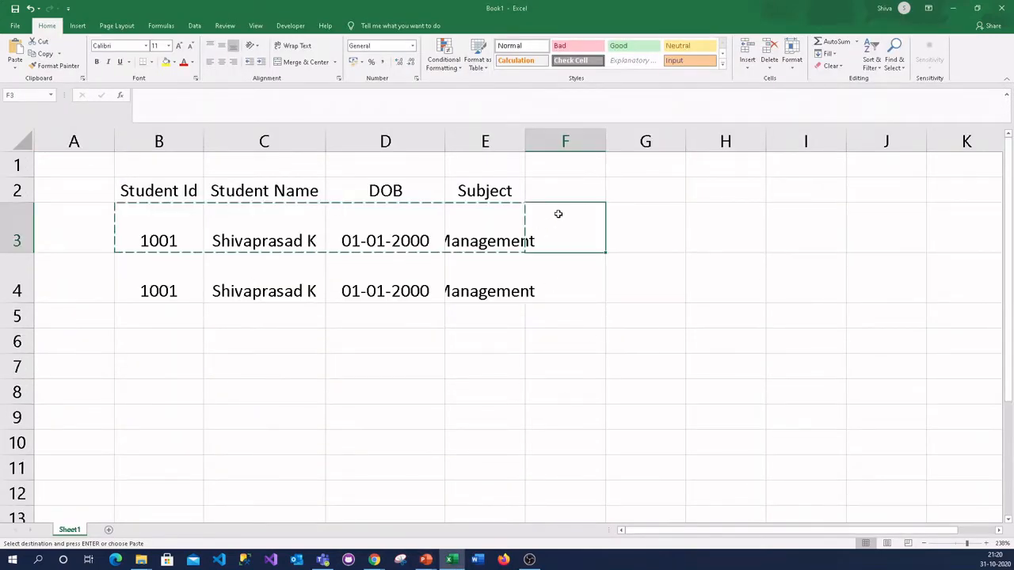
left_click(558, 190)
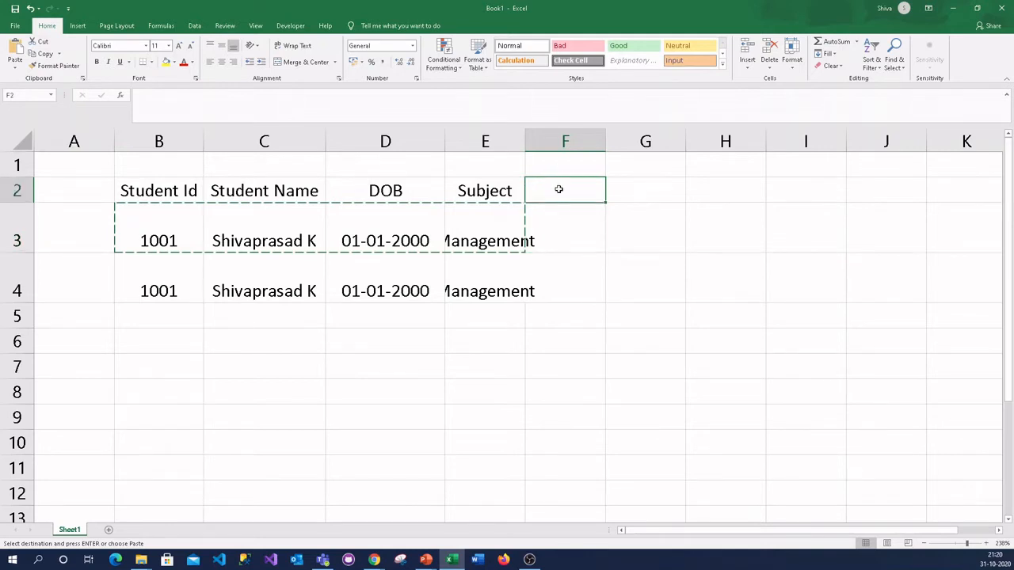
type("Marks")
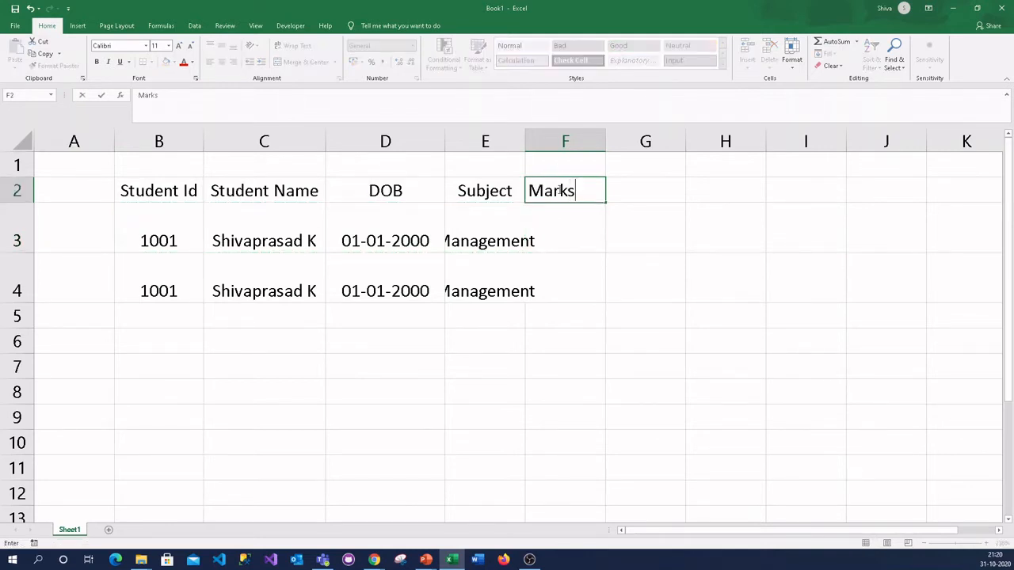
key("Return")
type("9")
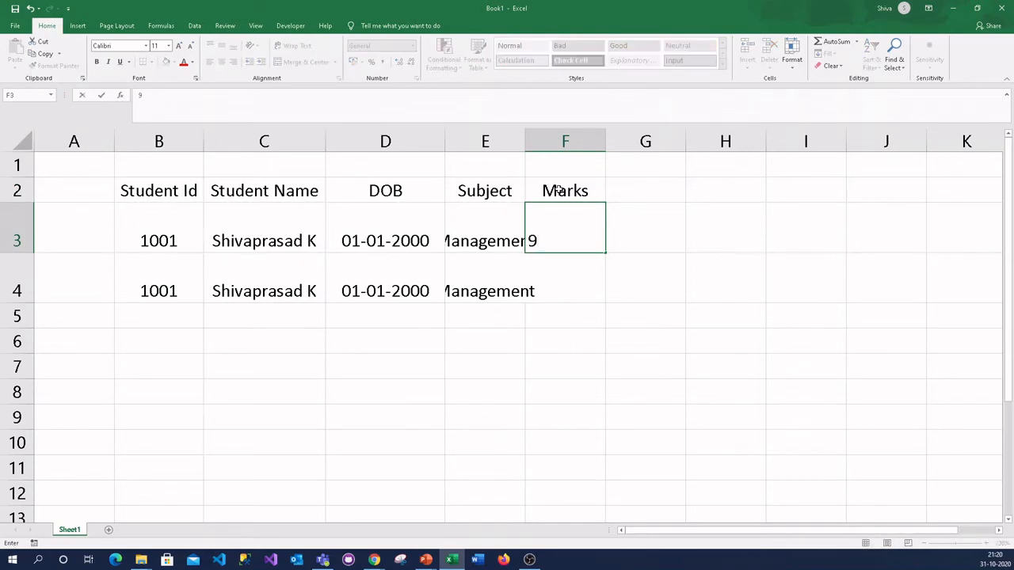
type("5")
Rename the F2 header to Marks1 and add the headers Marks2, MArks3 and Total in G2:I2.
left_click(558, 190)
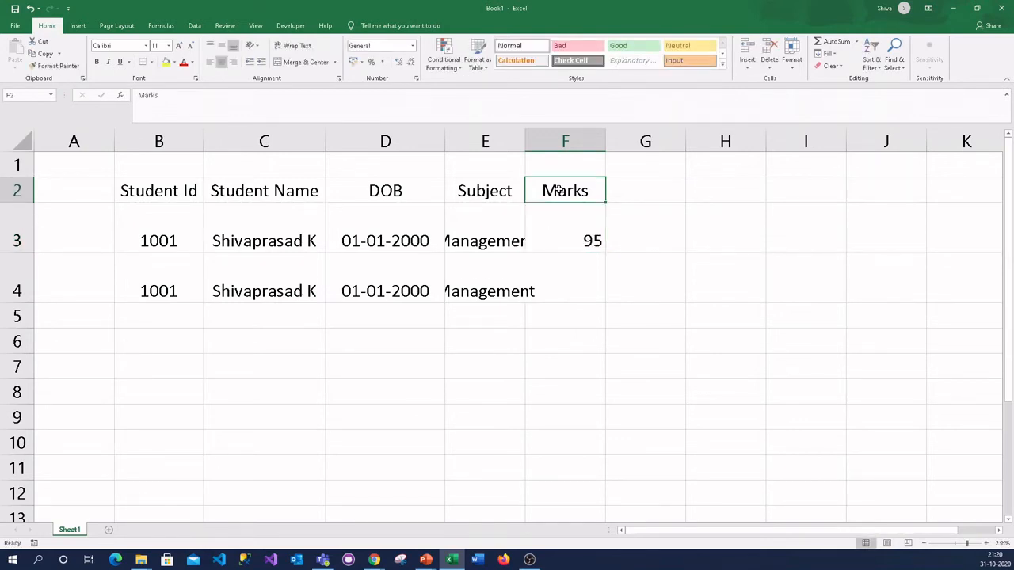
key("F2")
type("1")
key("Tab")
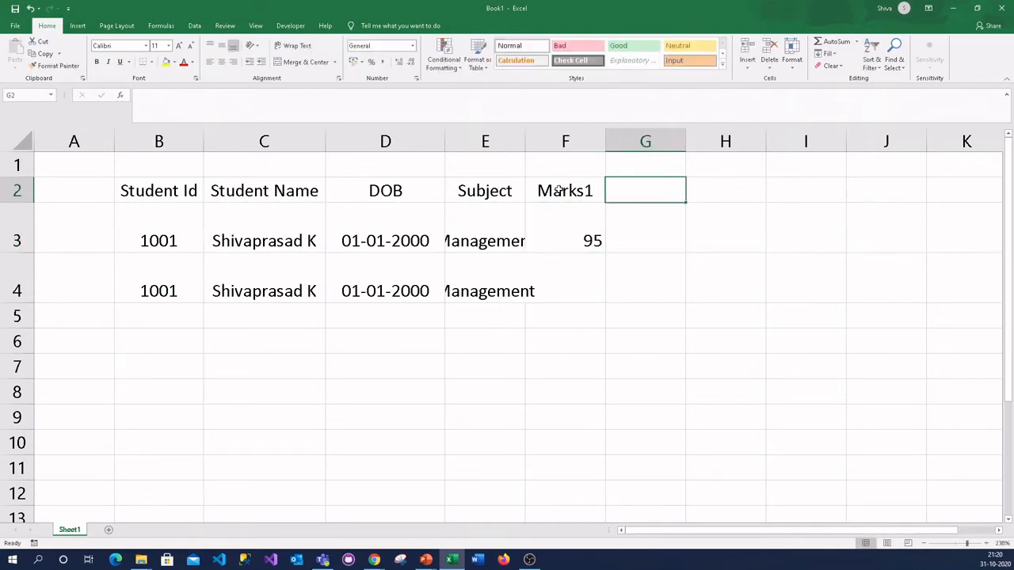
type("Marks2")
key("Tab")
type("MArks3")
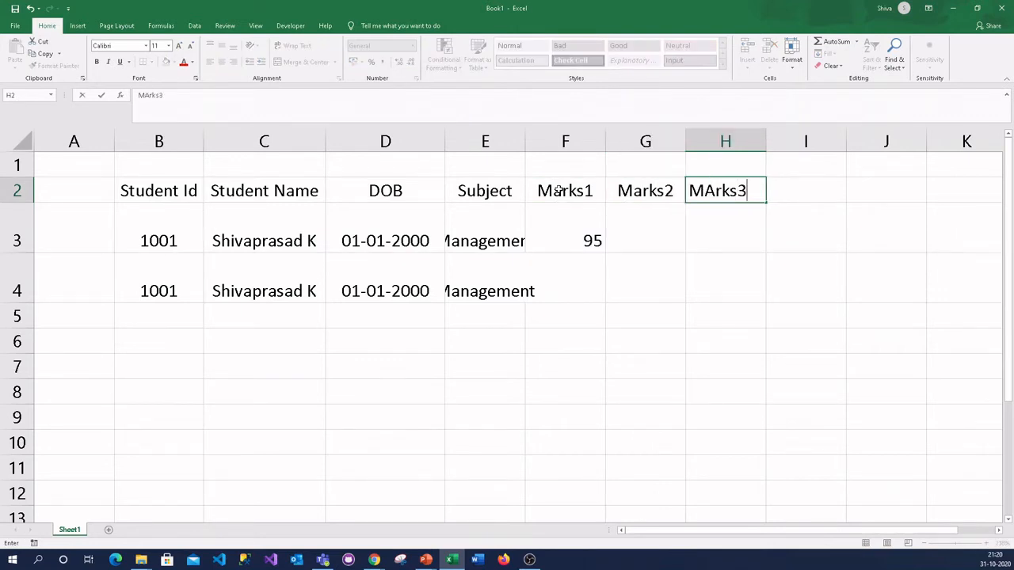
key("Tab")
type("Total")
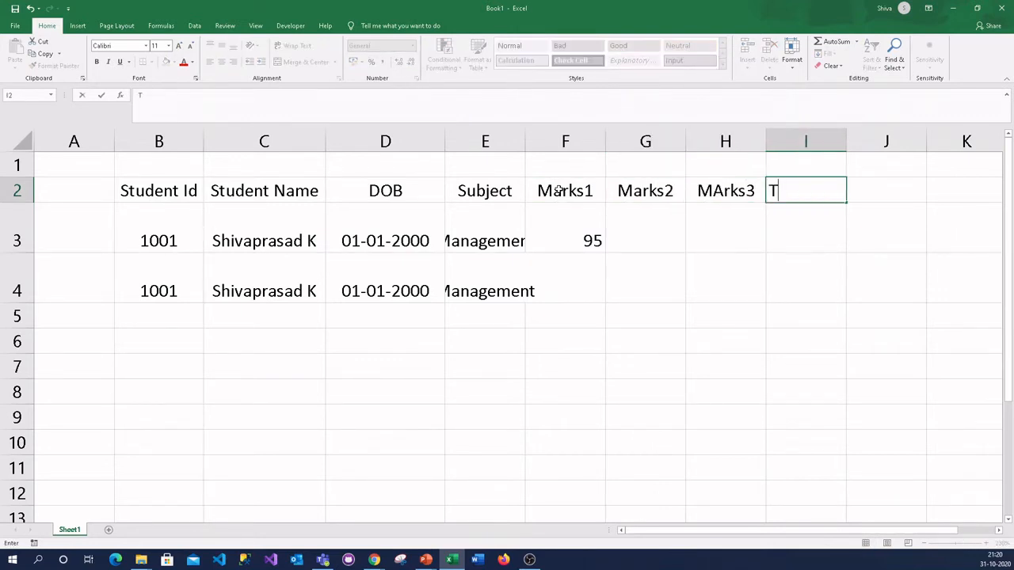
Complete the first student's marks in row 3 with 90 in G3 and 85 in H3.
left_click(562, 219)
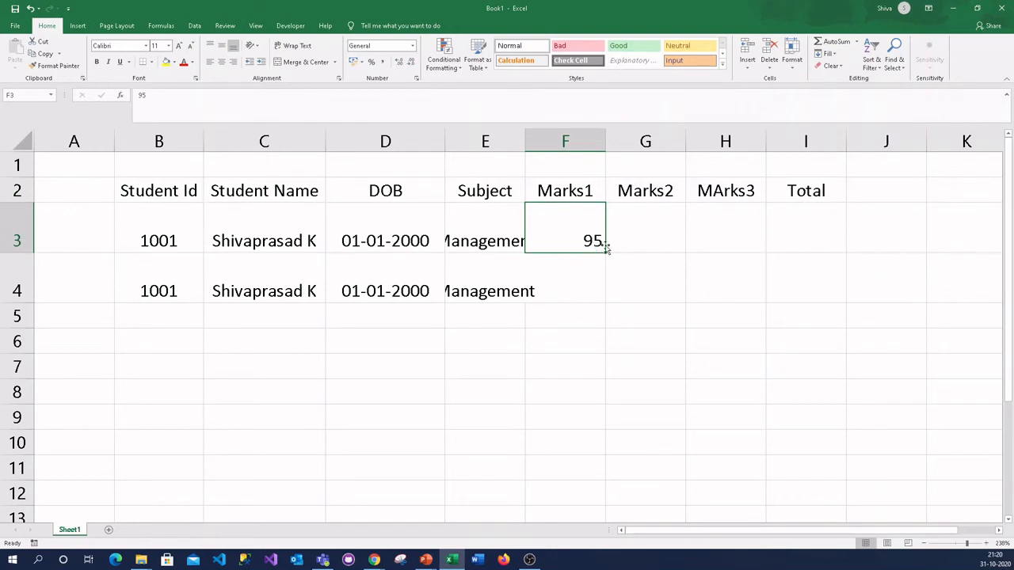
left_click(667, 238)
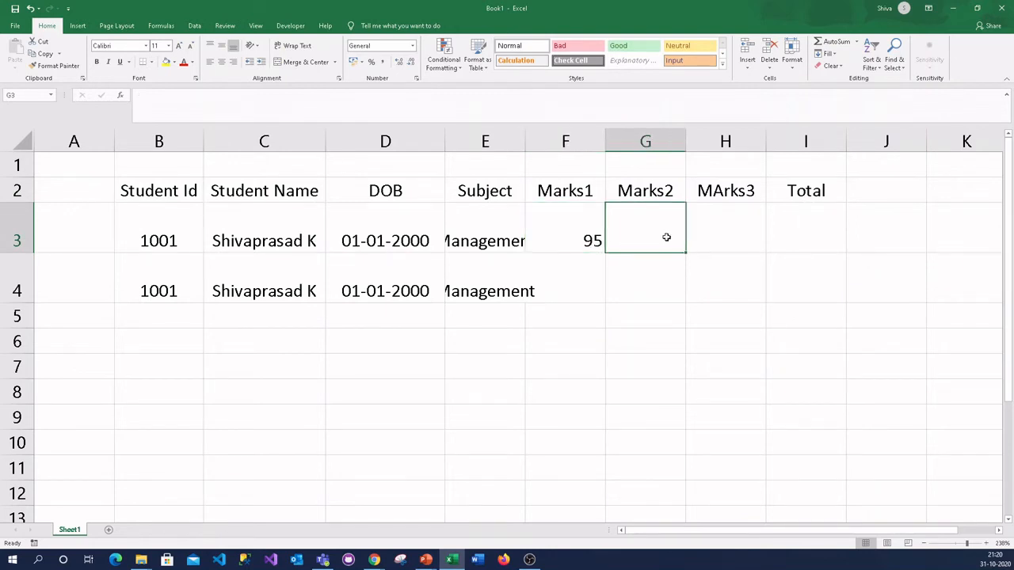
type("90")
key("Tab")
type("85")
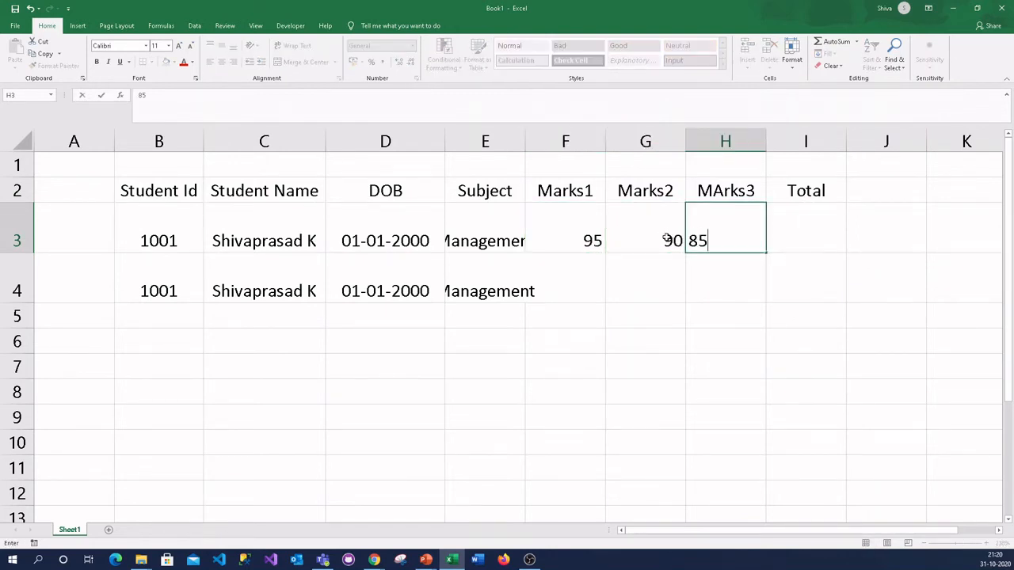
key("Return")
Enter the second student's marks 85, 90 and 92 in F4:H4.
key("Left")
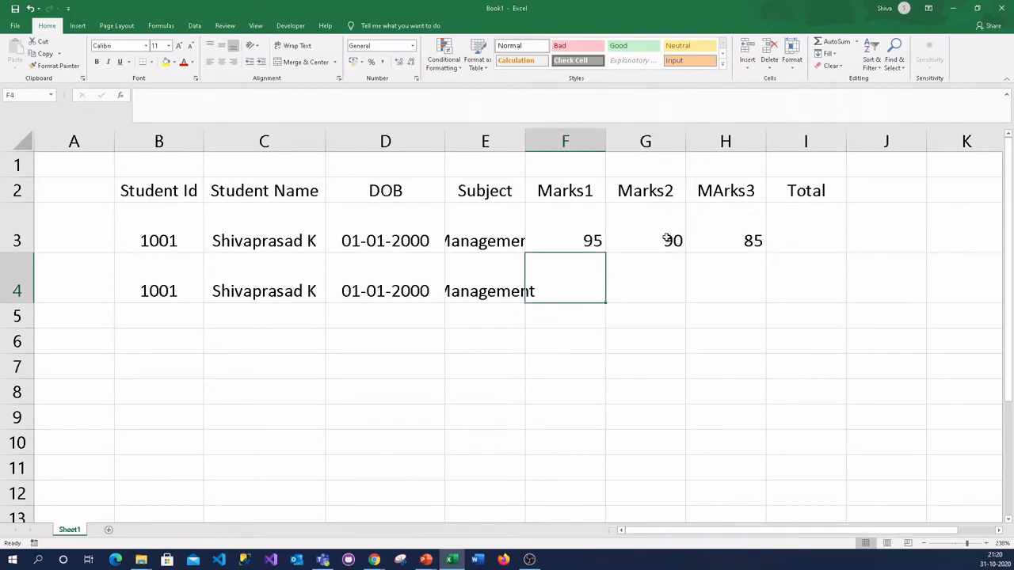
type("85")
key("Tab")
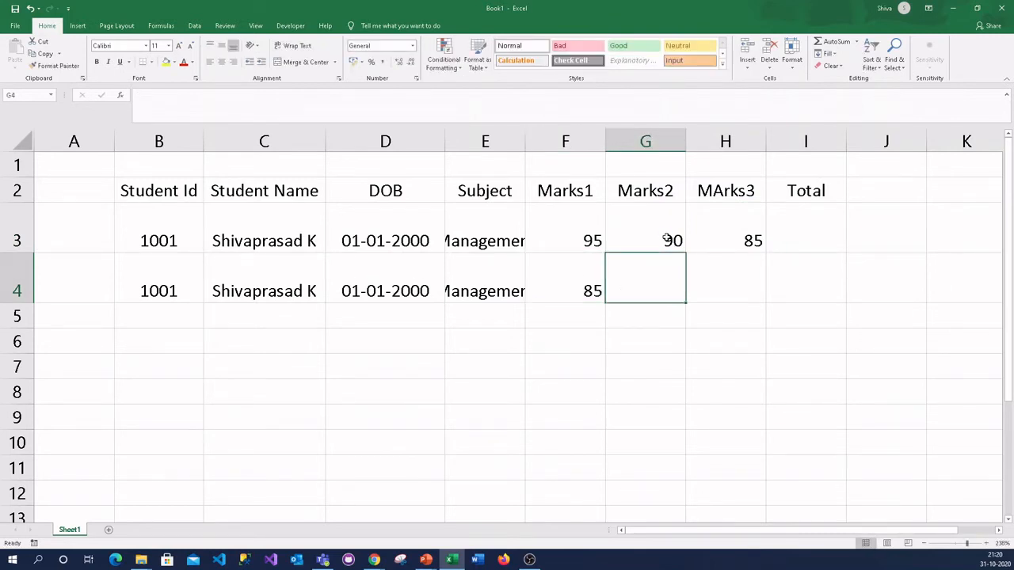
type("90")
key("Tab")
type("92")
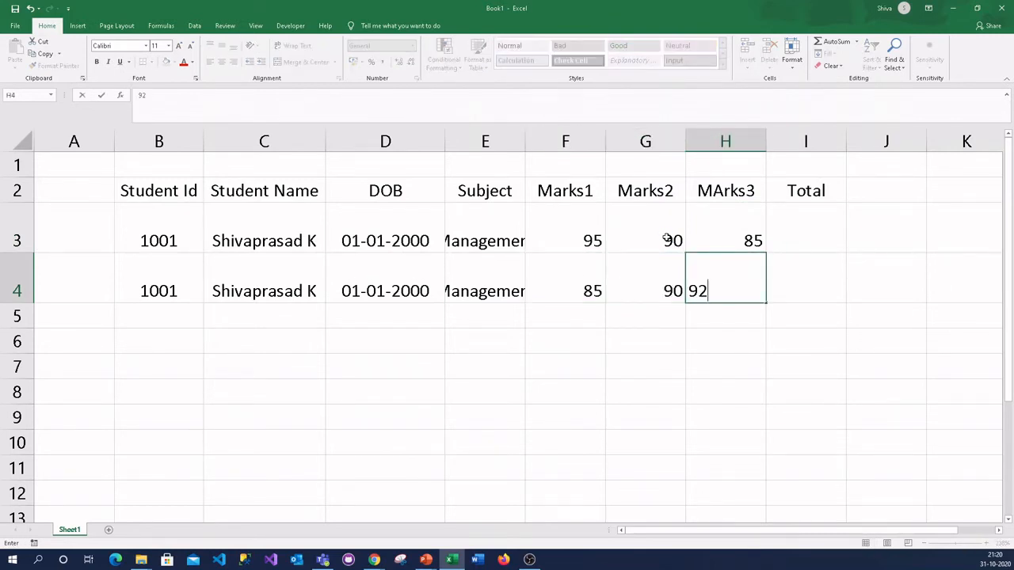
key("Tab")
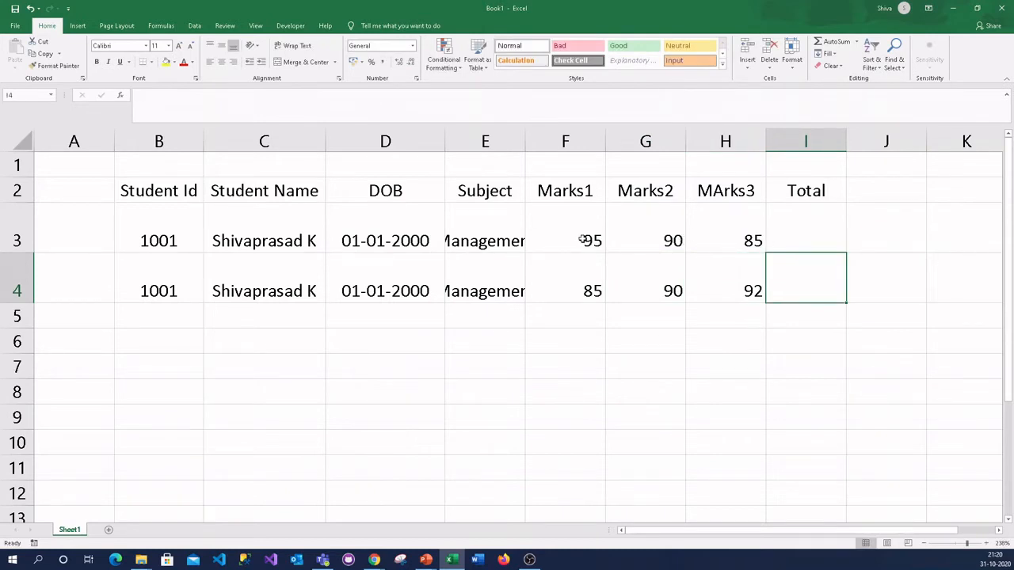
Total the first student's three marks in I3 with the formula =SUM(F3:H3).
left_click_drag(584, 240, 692, 245)
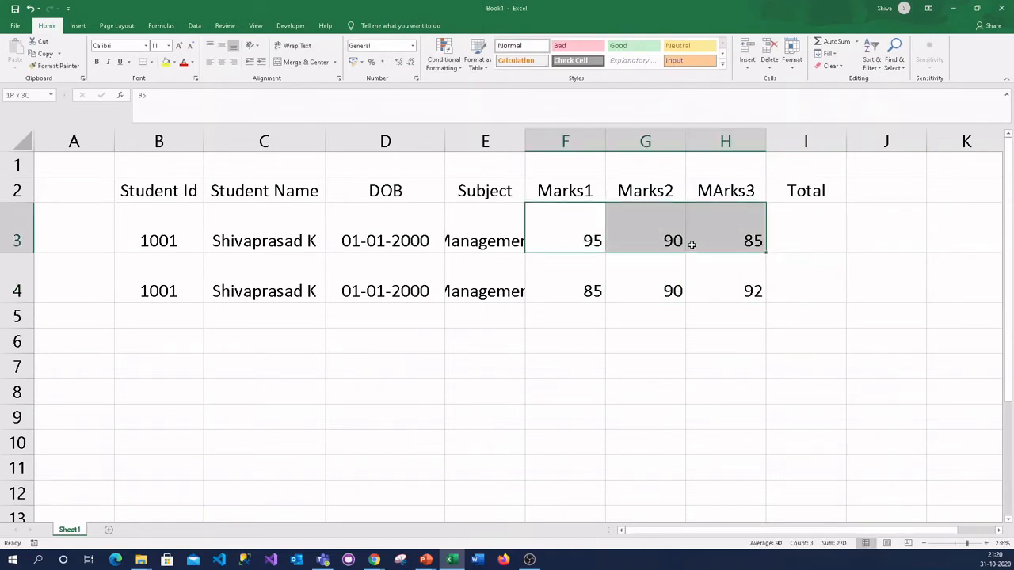
left_click(801, 218)
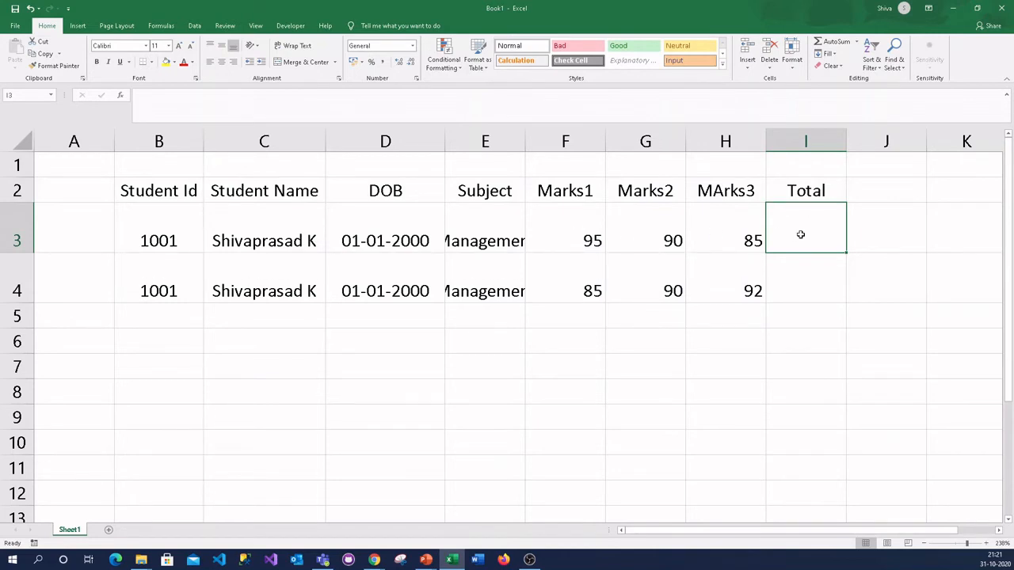
type("=")
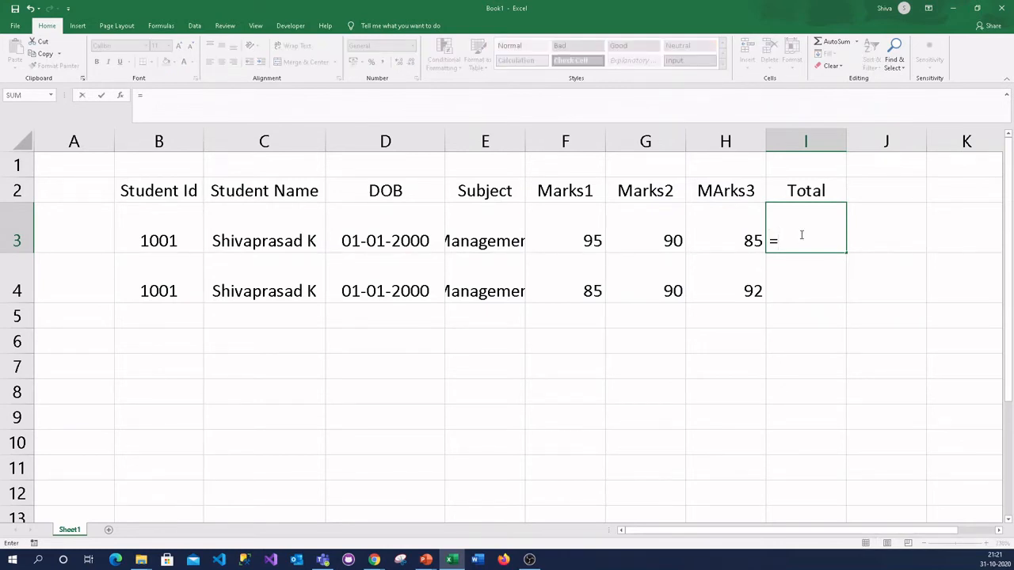
type("sum")
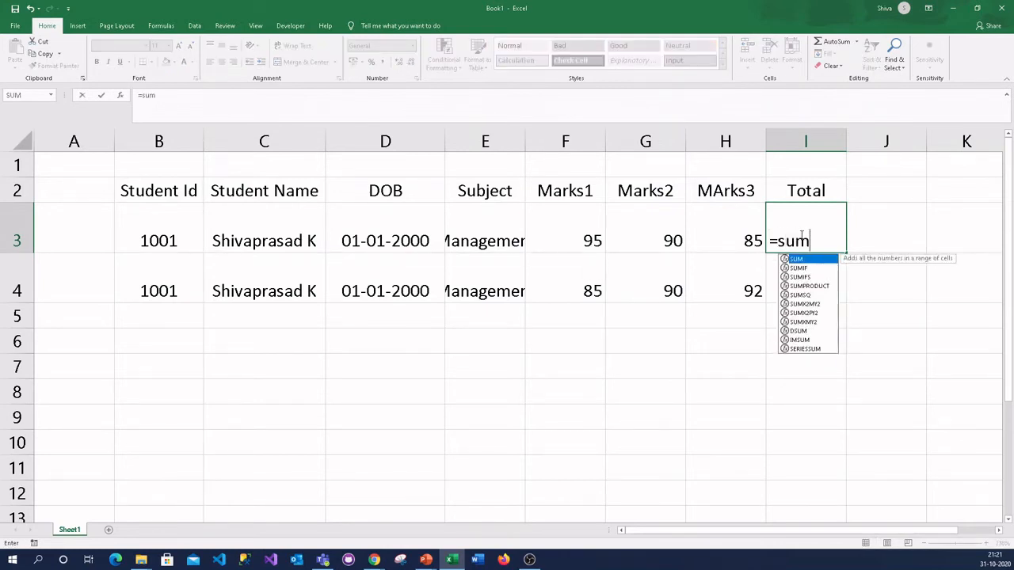
type("(")
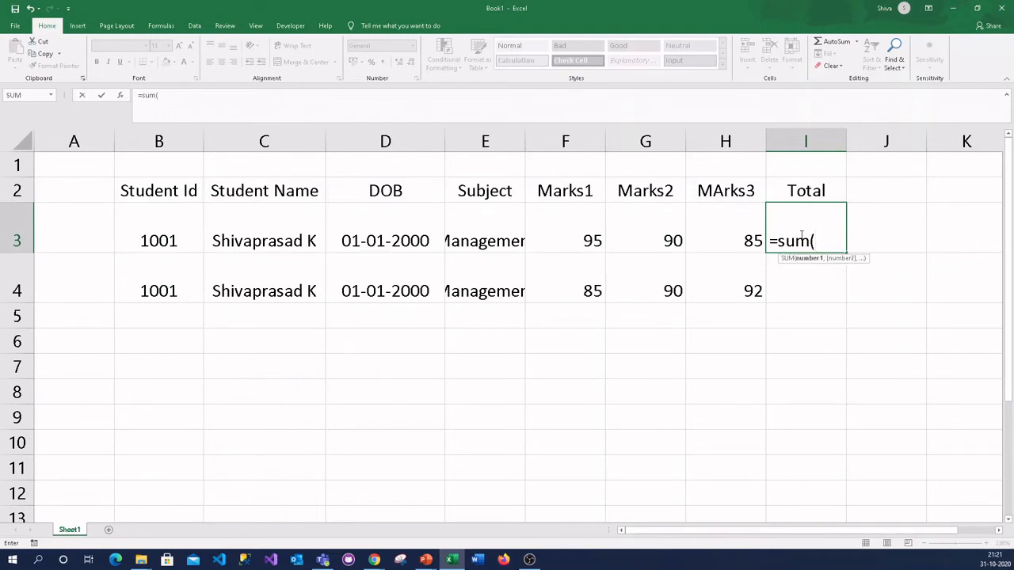
key("BackSpace")
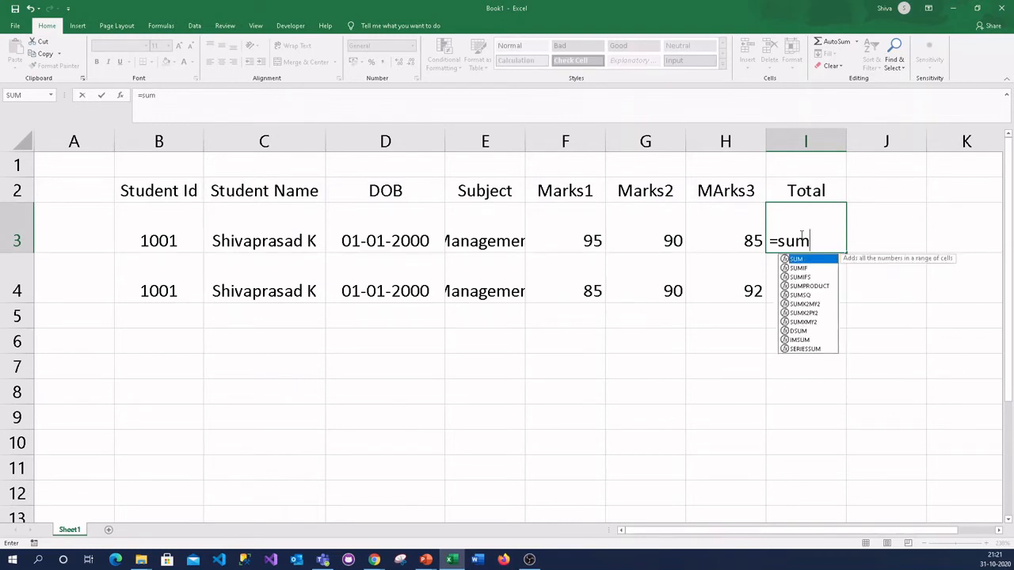
type("(")
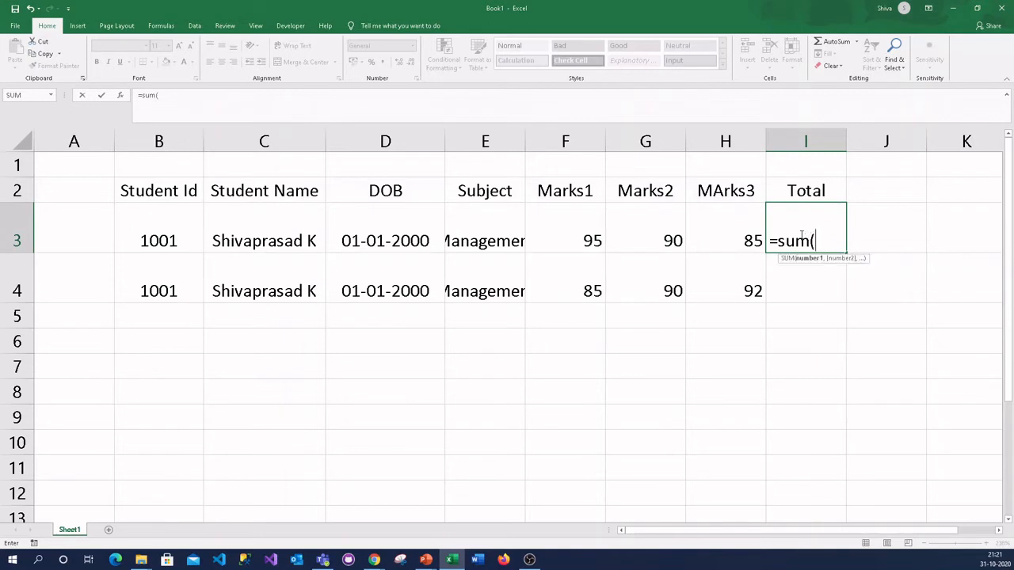
left_click_drag(591, 240, 732, 239)
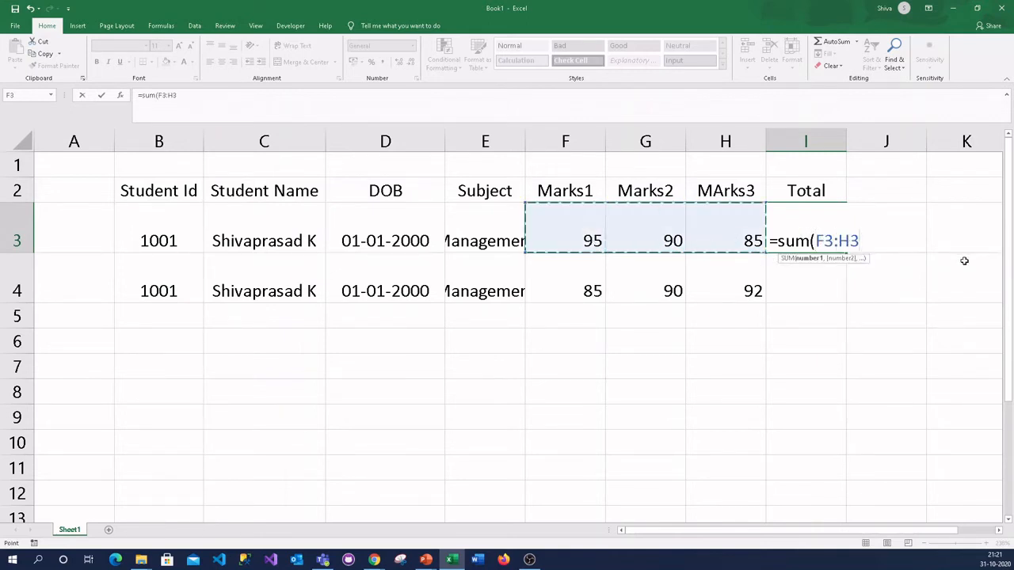
type(")")
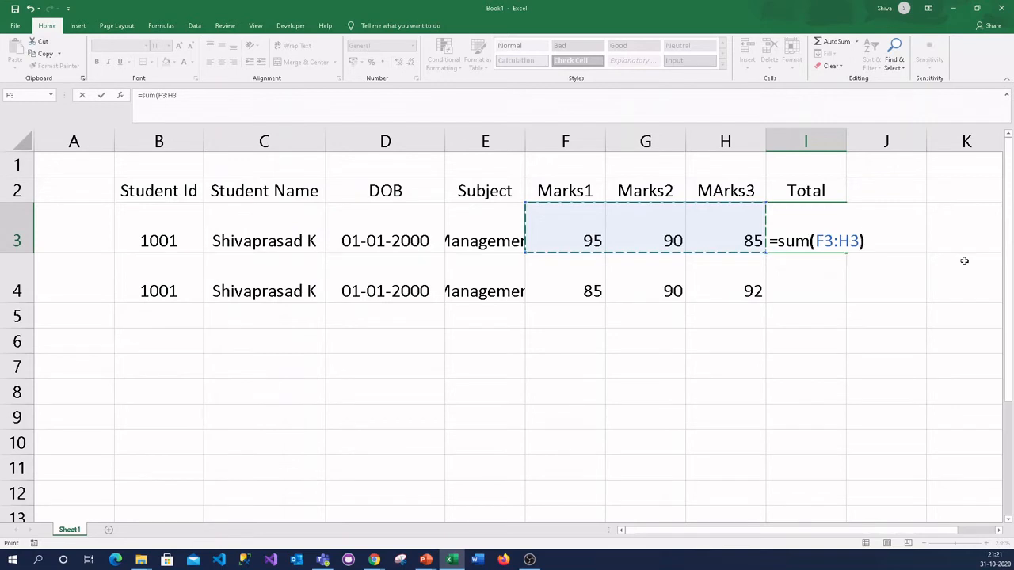
key("Return")
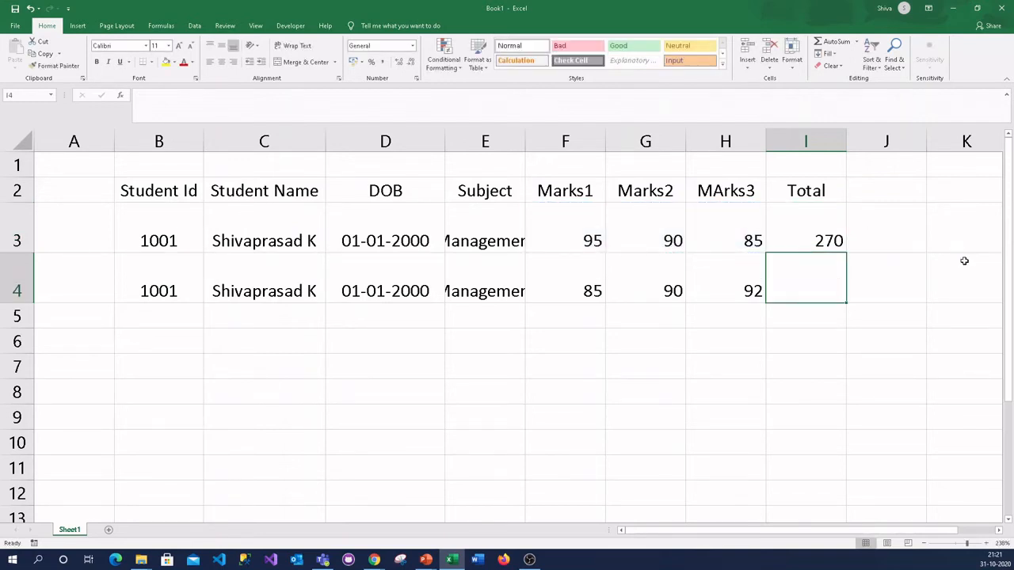
Inspect the formula behind the total in I3 and the cell range it refers to.
left_click(780, 235)
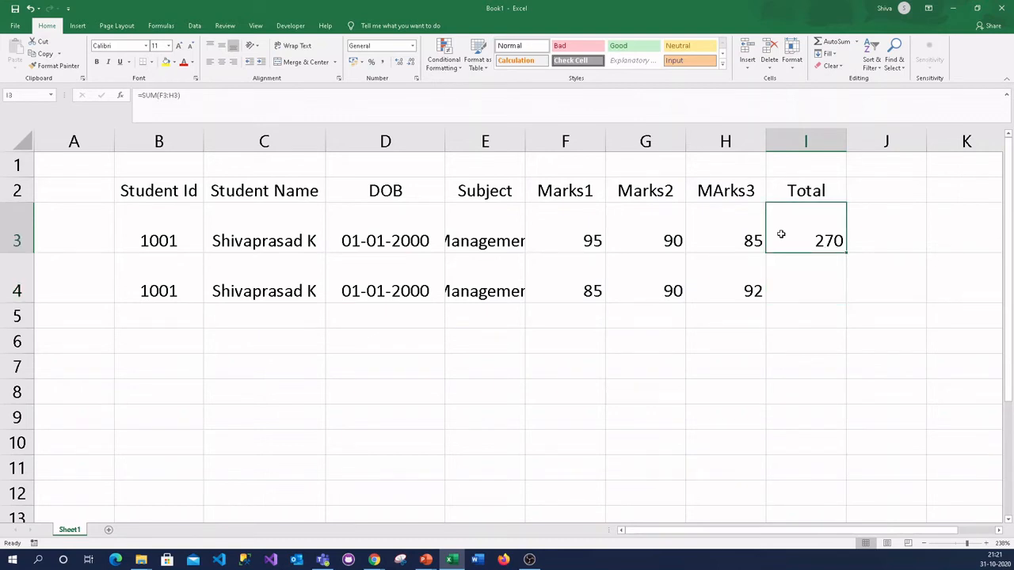
left_click_drag(182, 99, 132, 100)
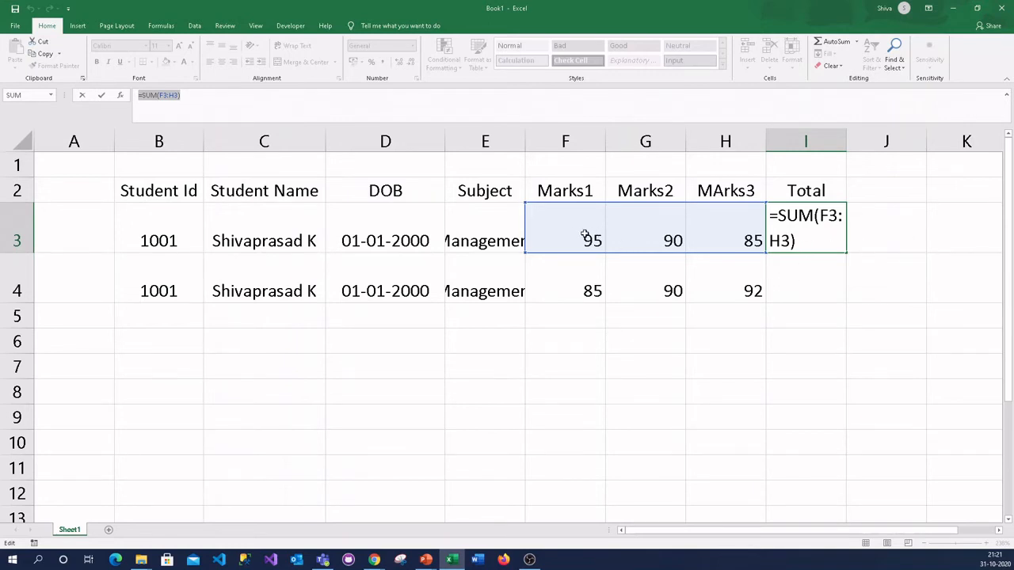
key("ctrl+Return")
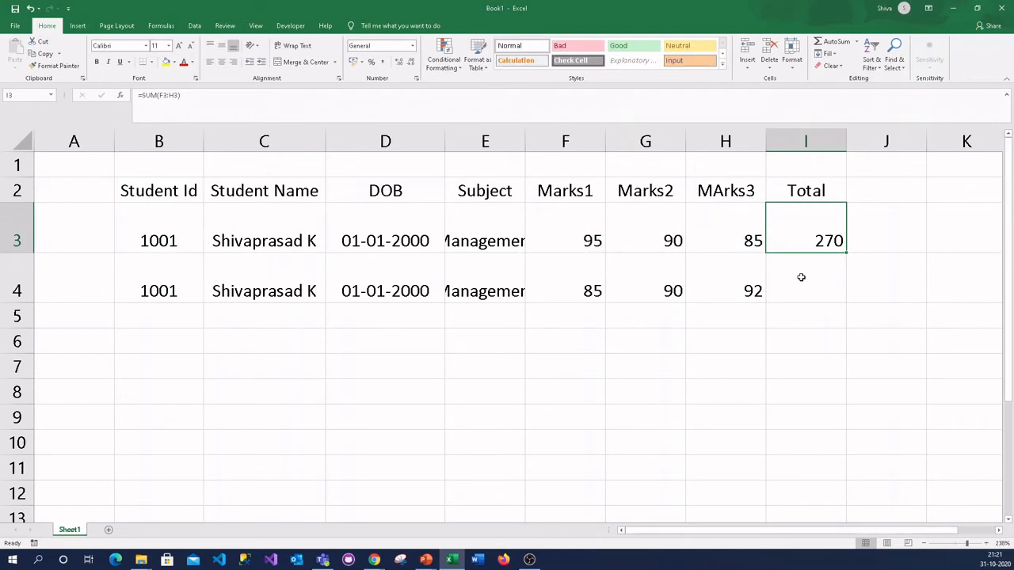
Total the second student's marks F4:H4 into I4 with AutoSum and inspect the formula it inserts.
left_click(557, 282)
left_click_drag(581, 284, 794, 286)
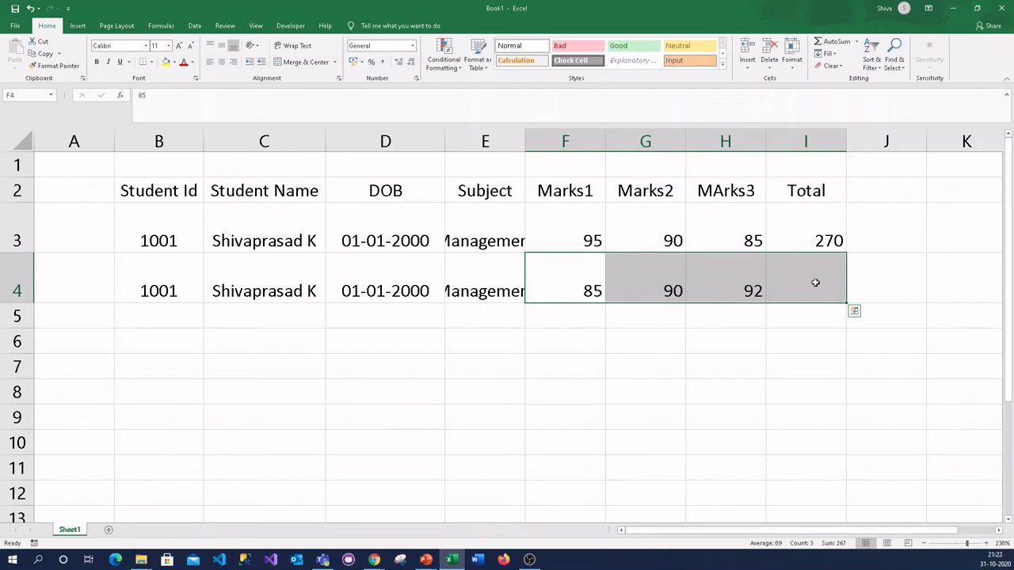
left_click(827, 42)
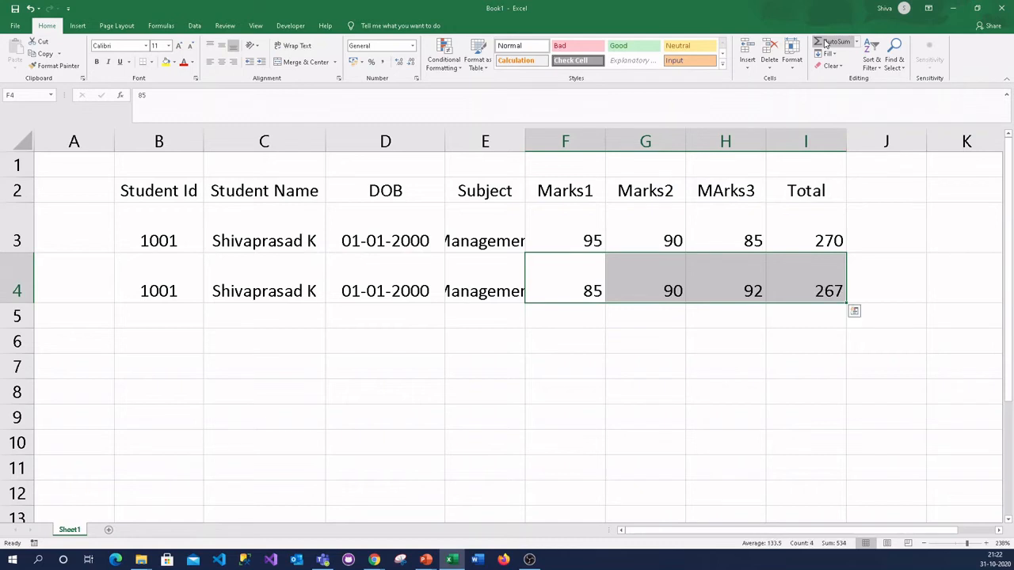
left_click(834, 287)
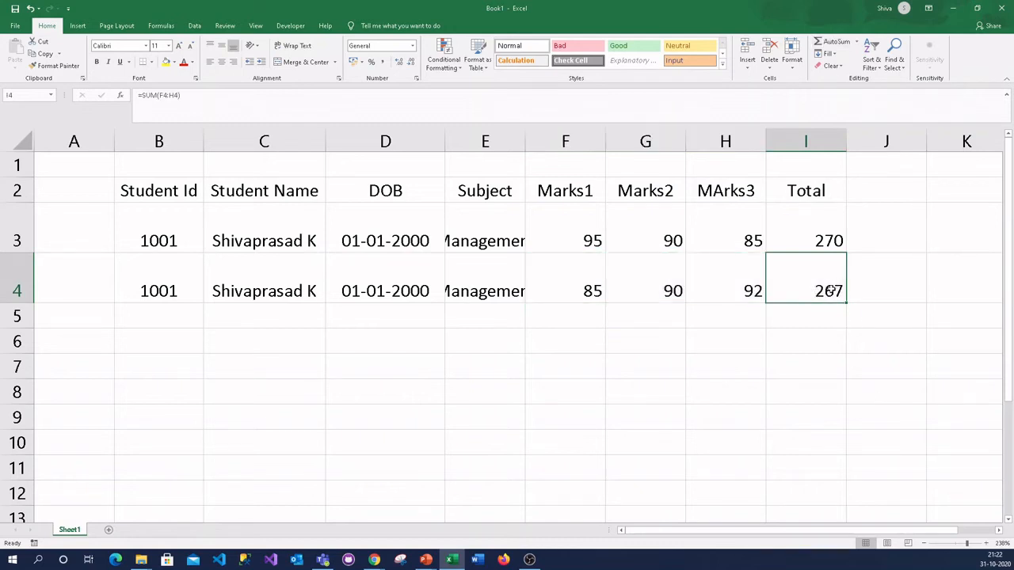
triple_click(158, 95)
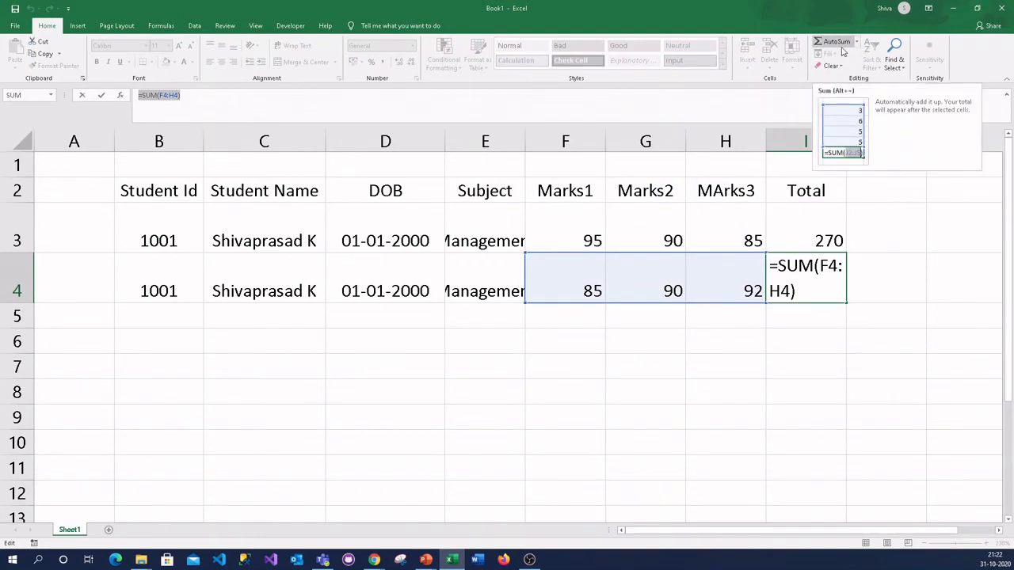
Exit the formula in I4 without changes and select both totals together with the empty cell below, I3:I5.
key("Escape")
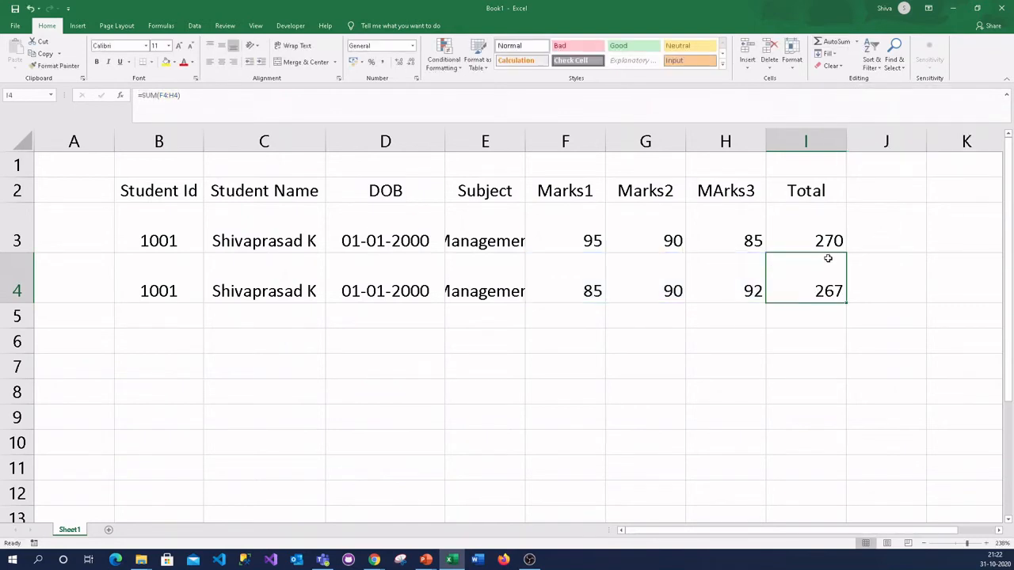
left_click_drag(823, 236, 824, 283)
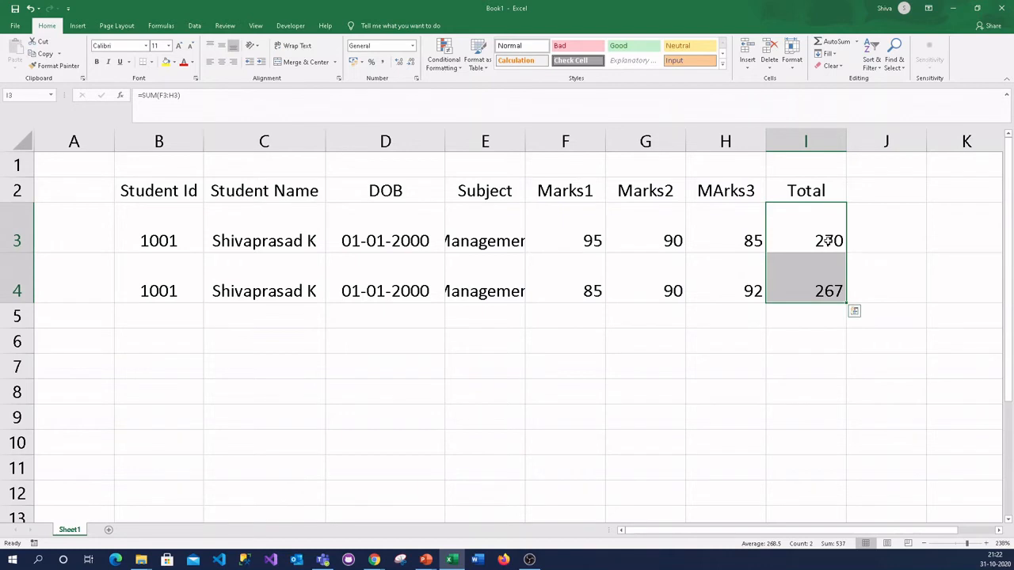
left_click_drag(828, 241, 830, 320)
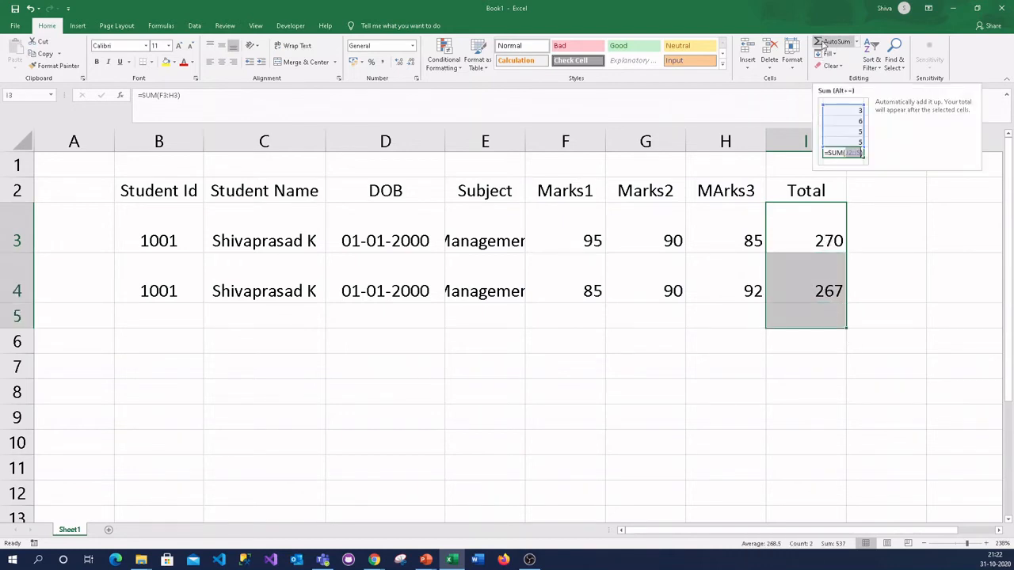
Total the two students' totals in I5 by inserting the SUM function with the range I3:I4 as Number1.
left_click(817, 317)
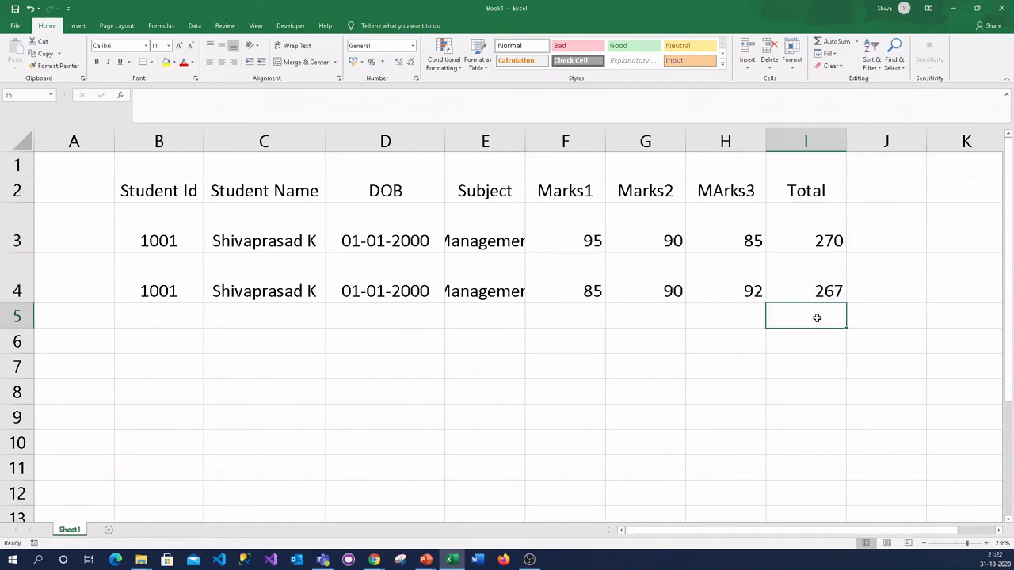
double_click(817, 317)
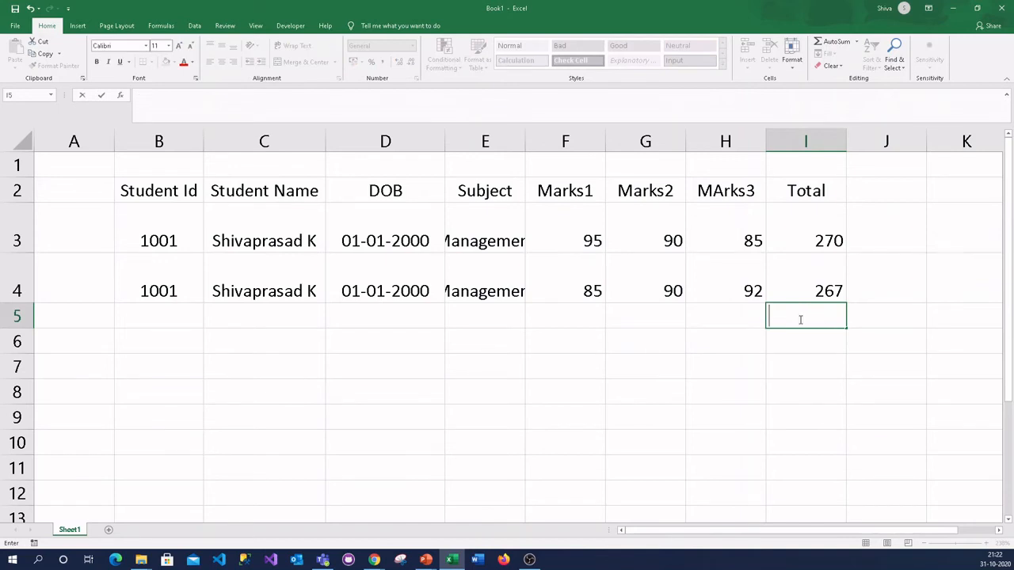
left_click(121, 96)
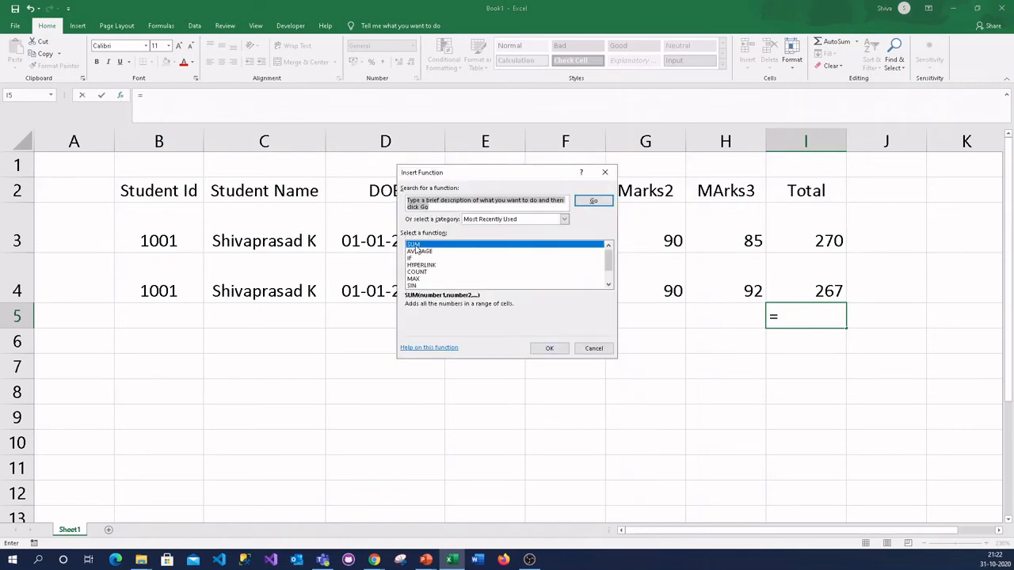
left_click(550, 349)
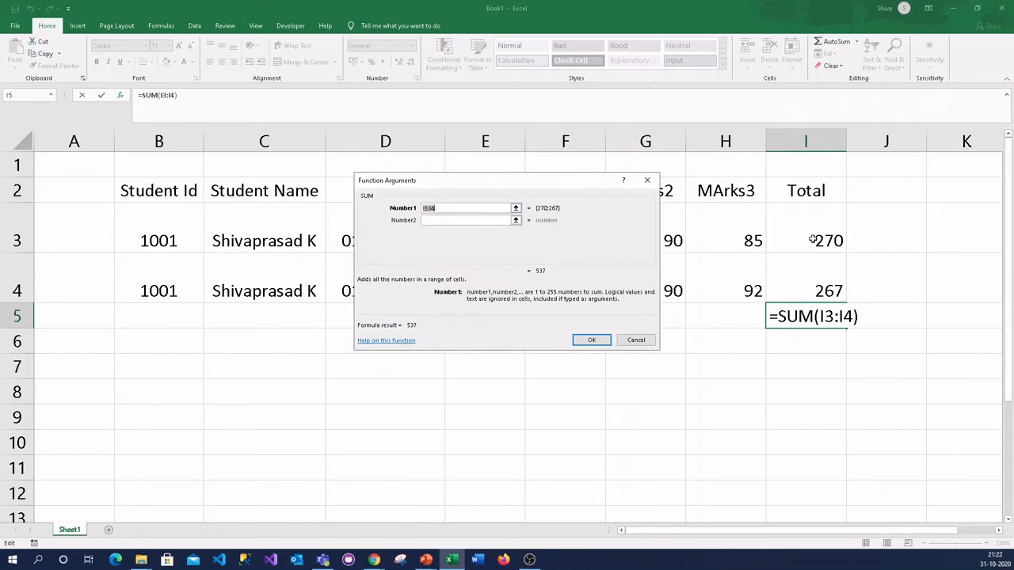
left_click_drag(814, 239, 814, 280)
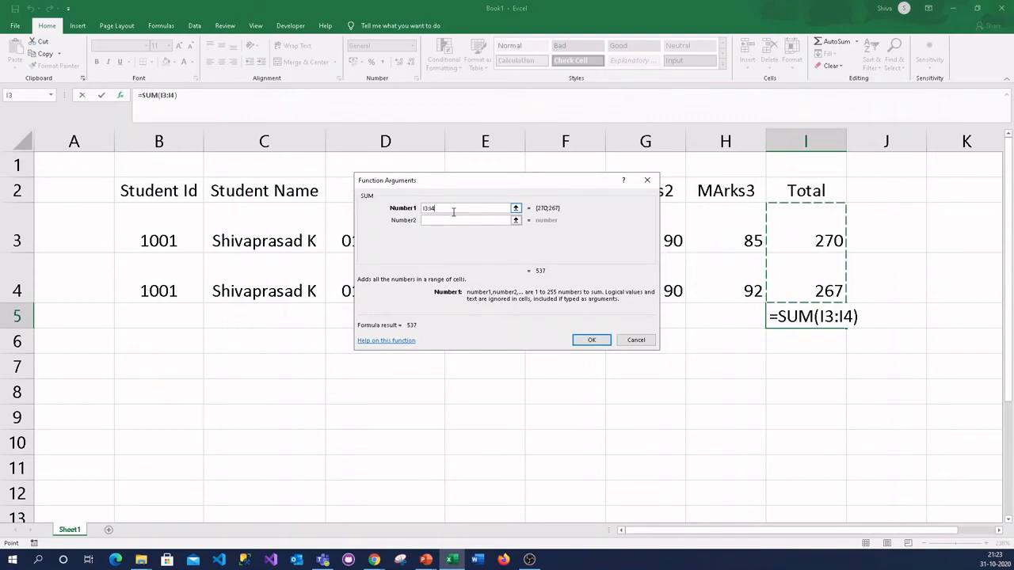
left_click(591, 341)
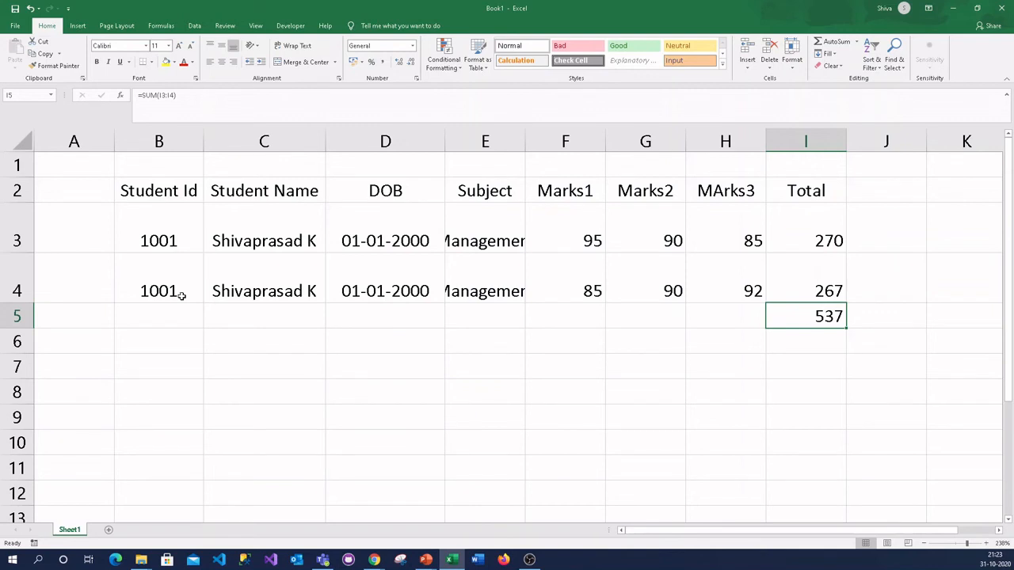
Switch to the PowerPoint presentation showing the list of Excel topics.
key("alt+Tab")
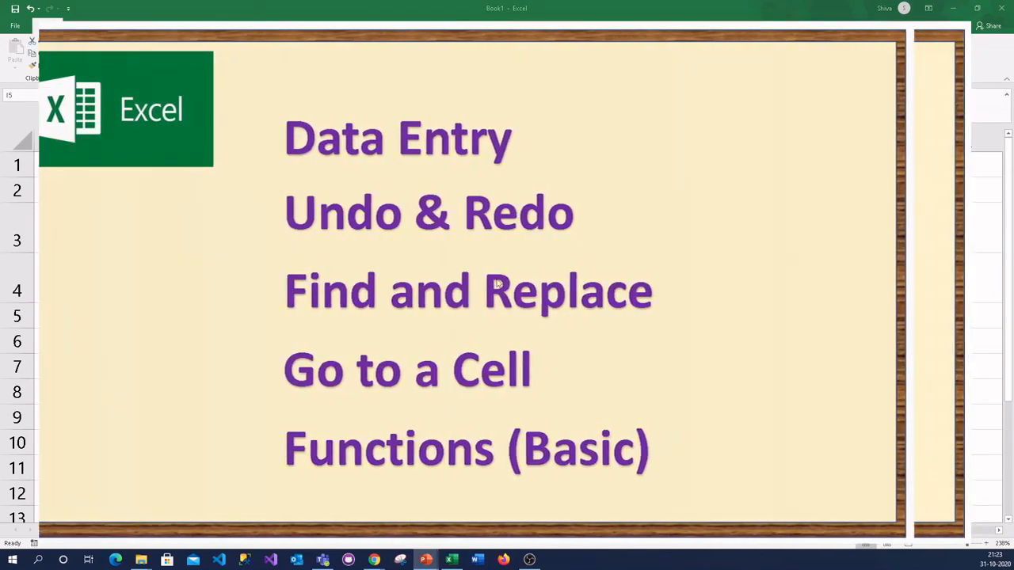